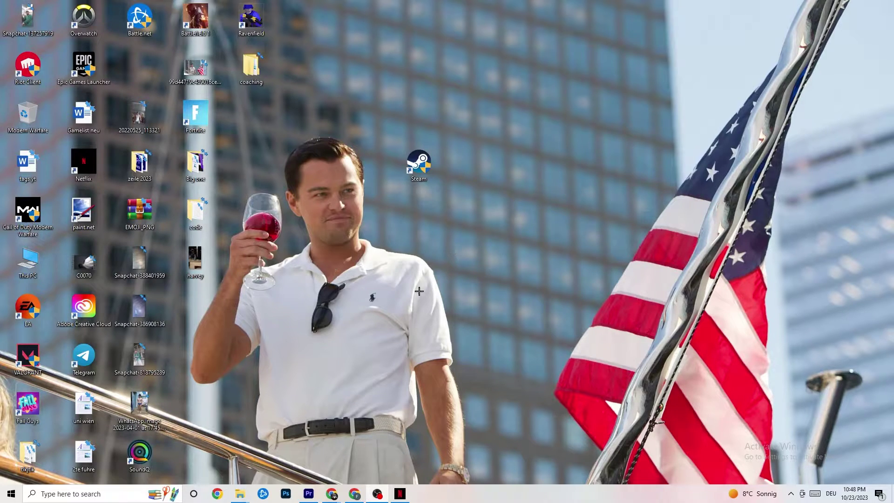
Review the Windows Update and Troubleshoot pages under Update & Security in Windows Settings, leaving Settings minimized.
click(2, 499)
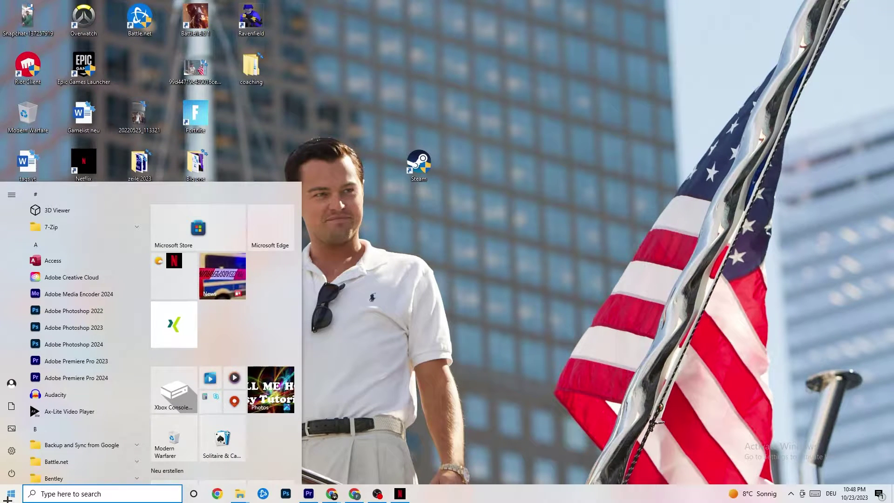
click(12, 450)
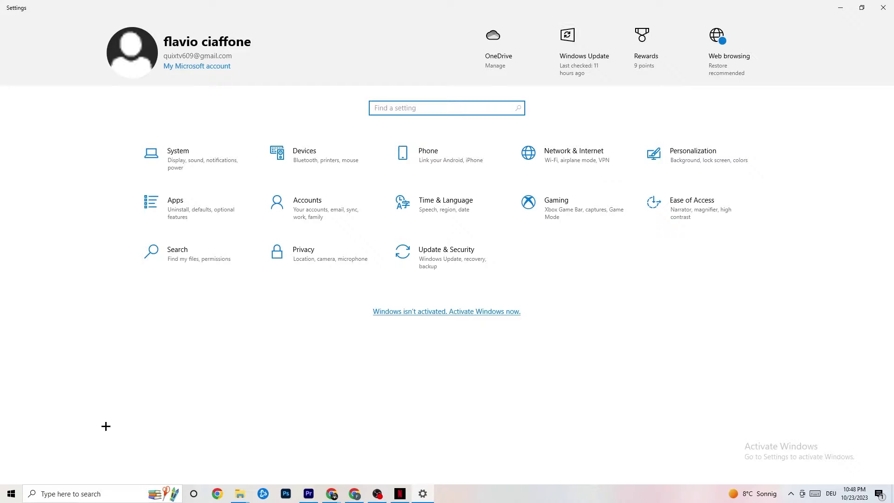
click(432, 269)
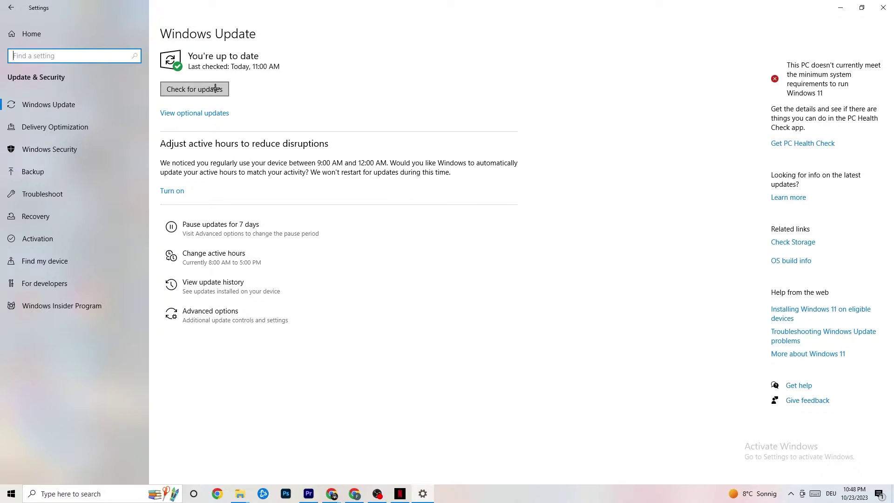
click(273, 62)
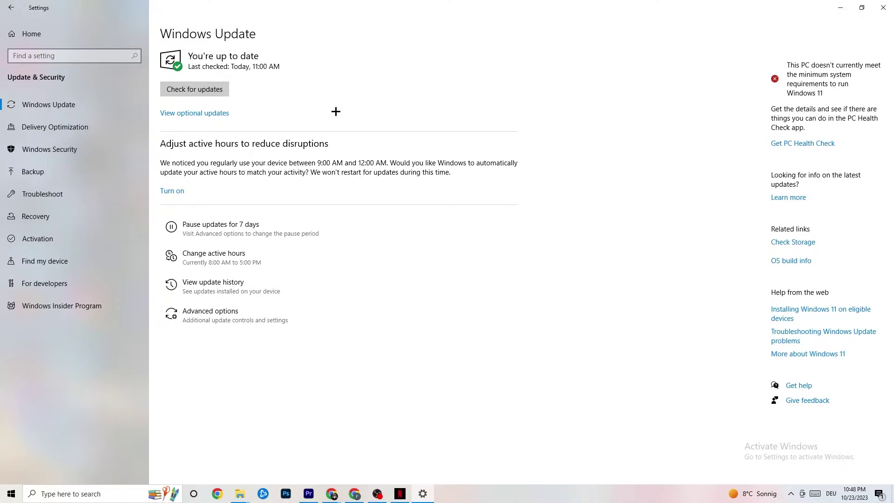
click(59, 198)
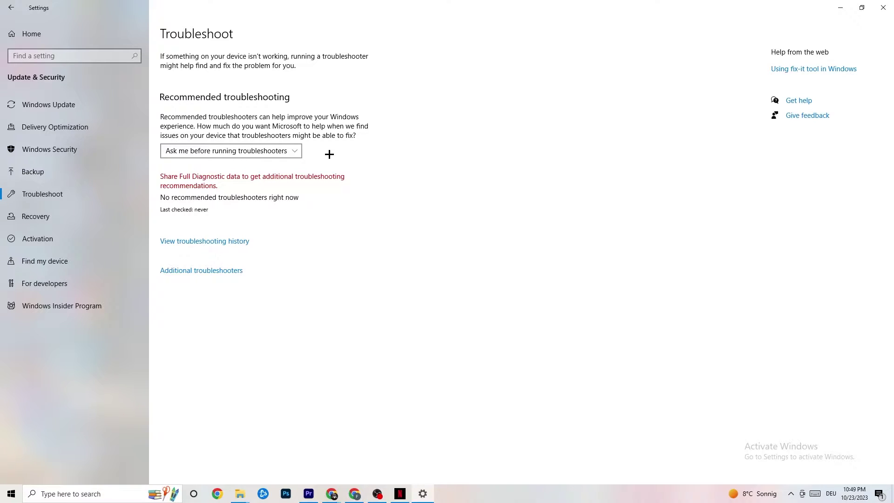
click(840, 8)
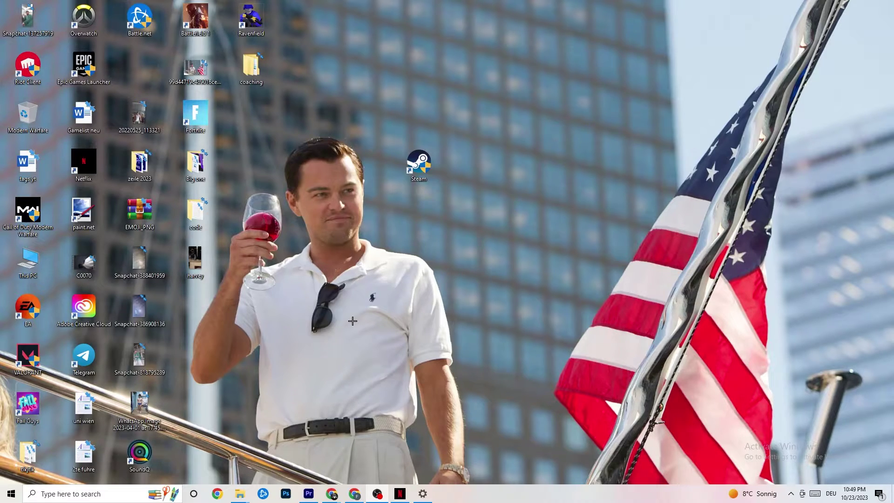
drag(412, 167, 433, 211)
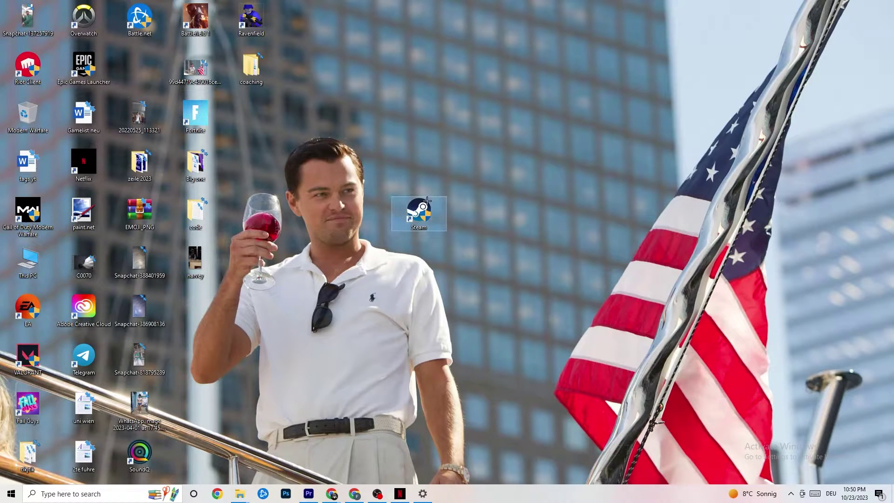
right_click(423, 212)
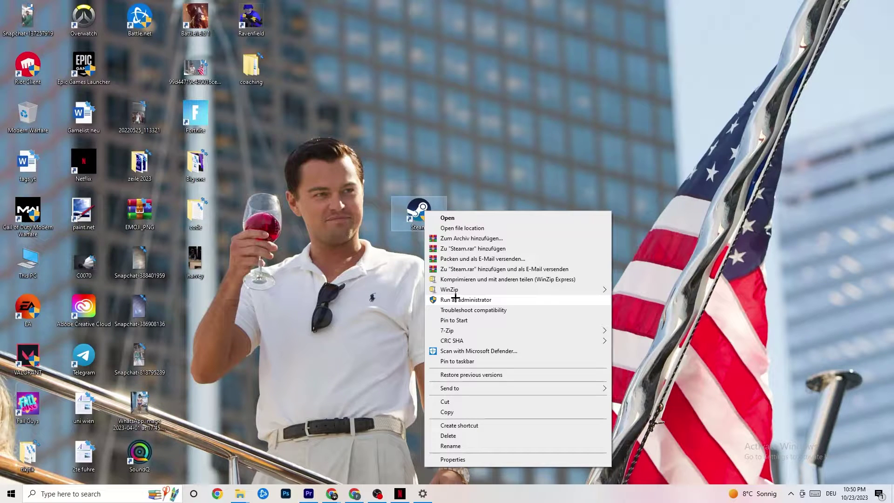
click(355, 284)
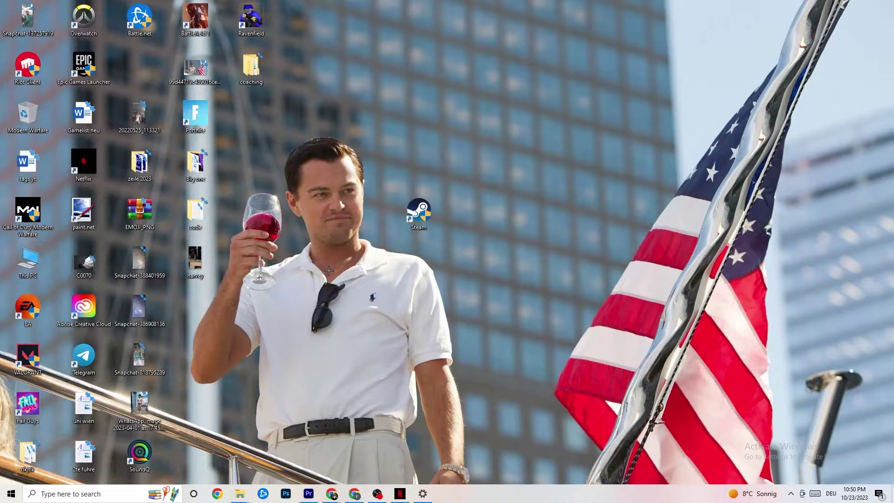
drag(411, 209, 410, 160)
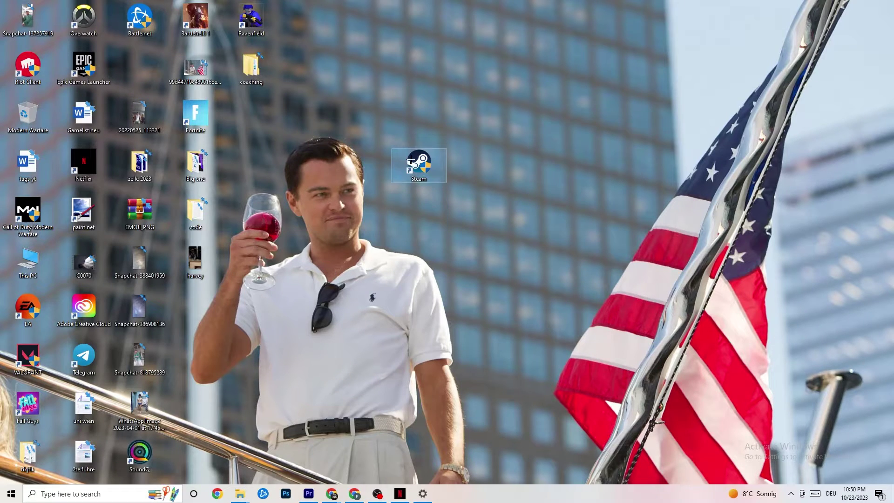
Choose Windows 8 as the compatibility mode in the Steam shortcut's properties and confirm the dialog.
right_click(411, 160)
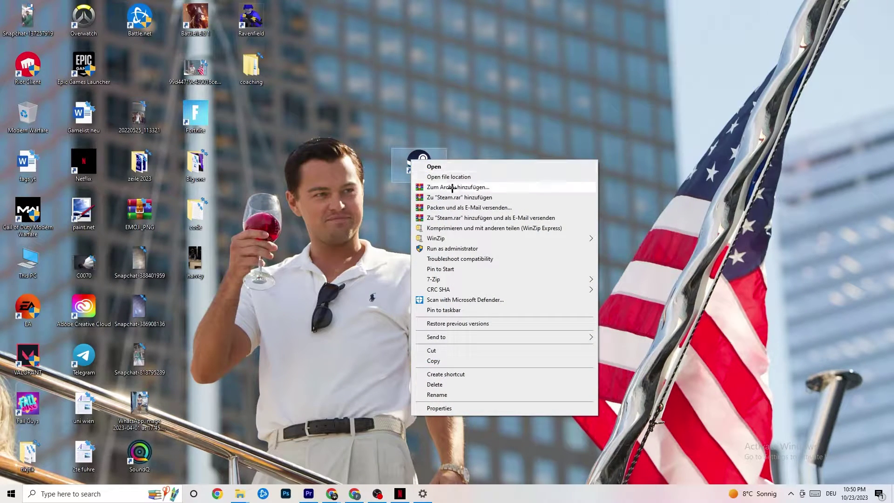
click(446, 408)
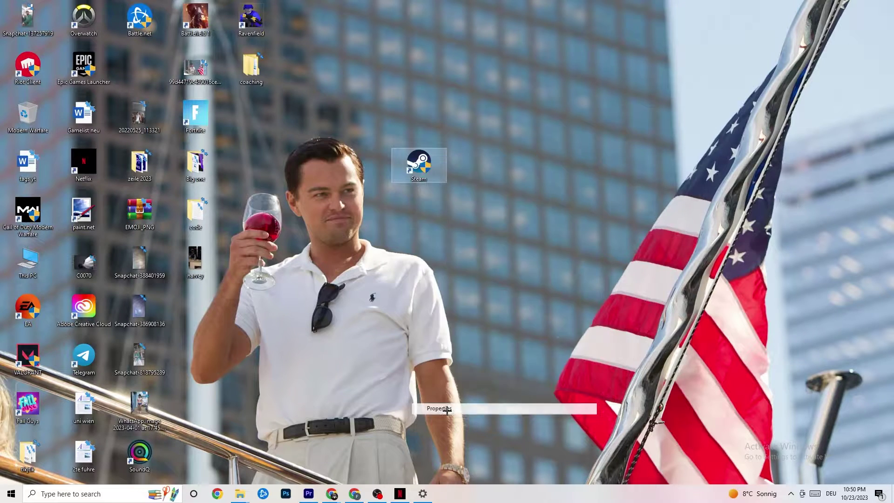
drag(482, 166, 432, 77)
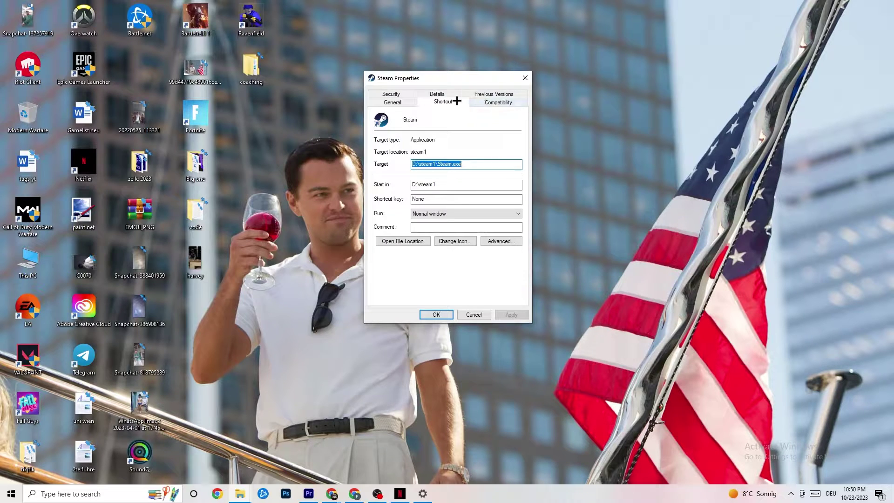
click(494, 101)
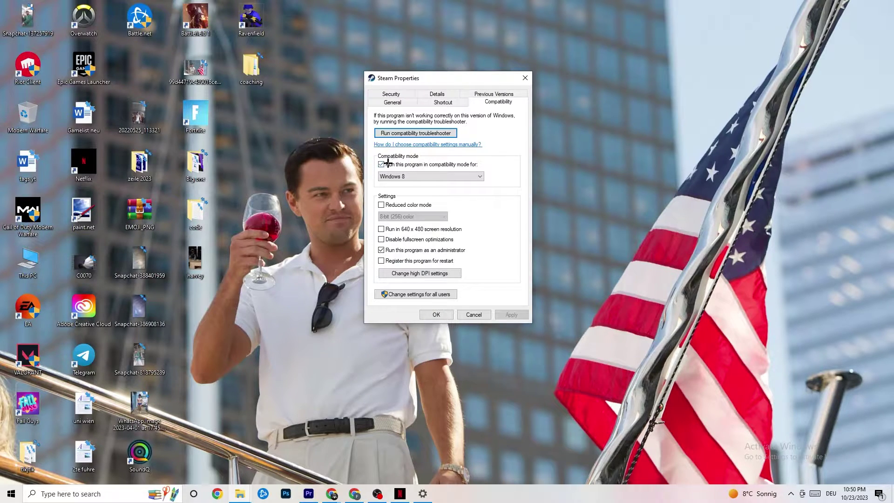
click(452, 174)
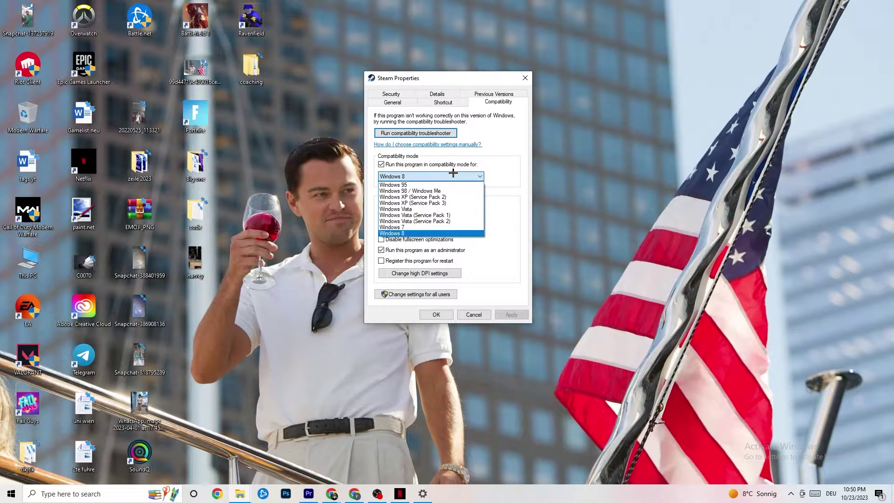
click(439, 233)
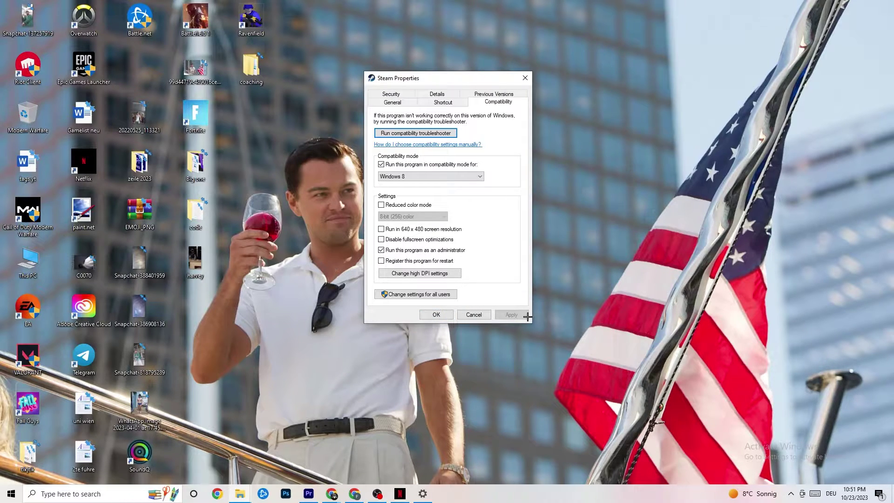
click(437, 315)
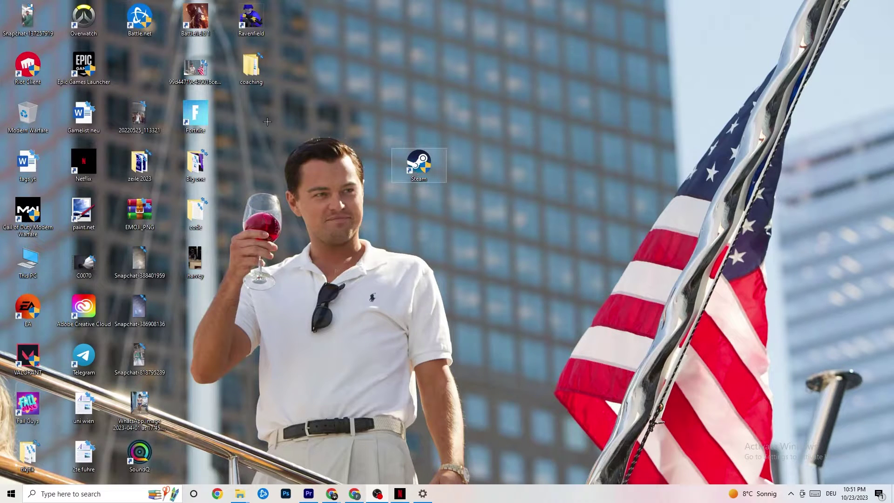
right_click(403, 167)
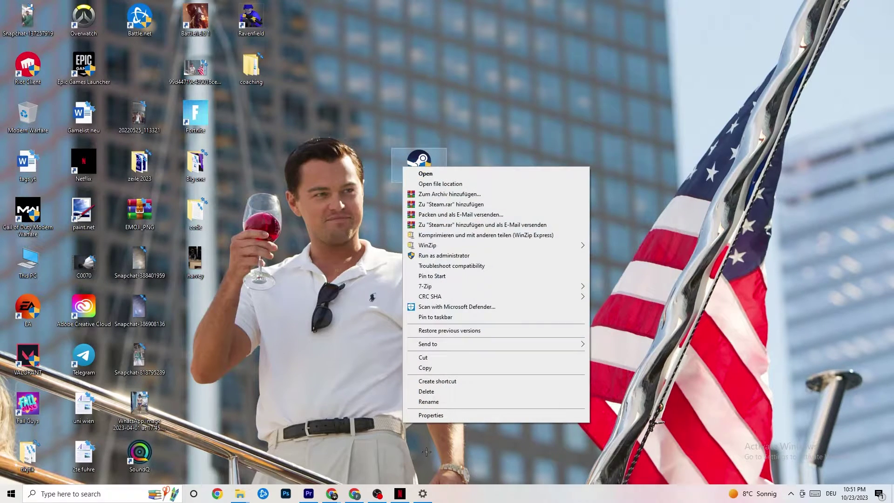
click(329, 204)
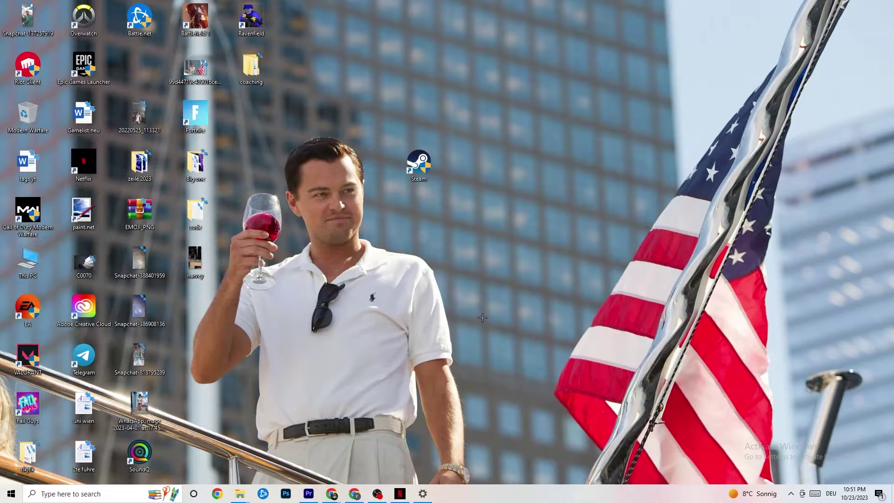
Check the main monitor's scale and layout options on the Display page of the System settings.
click(2, 499)
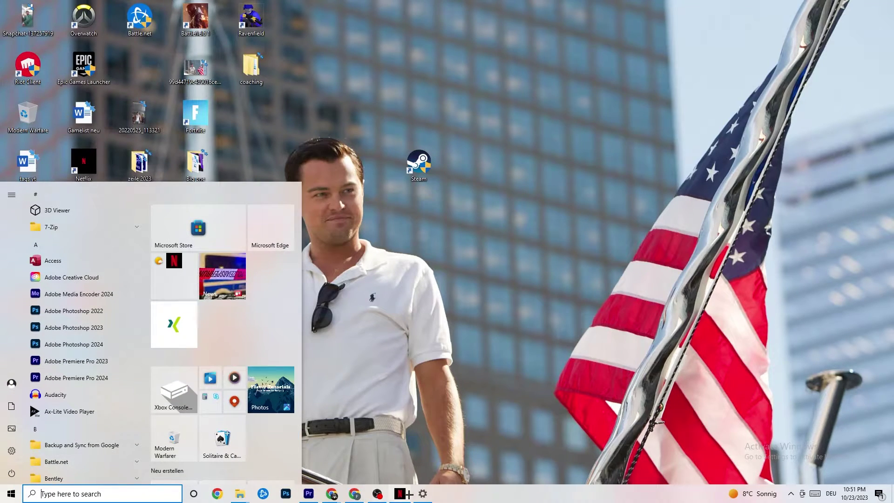
click(423, 492)
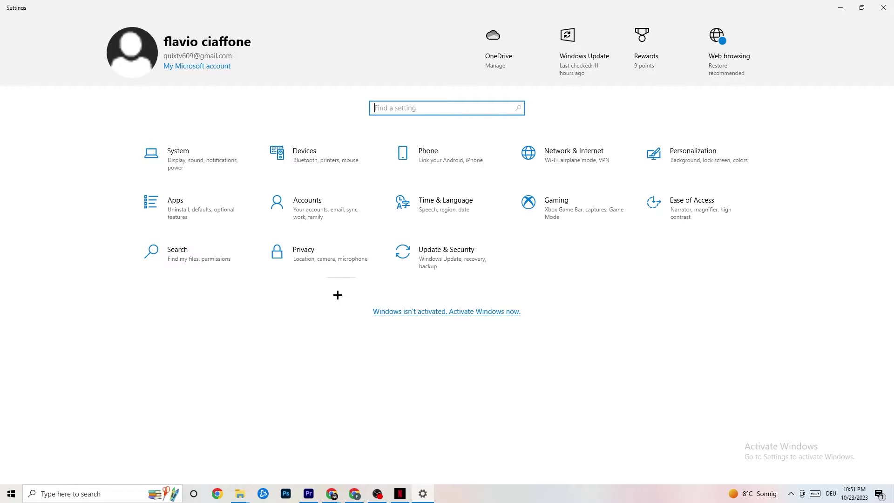
click(212, 171)
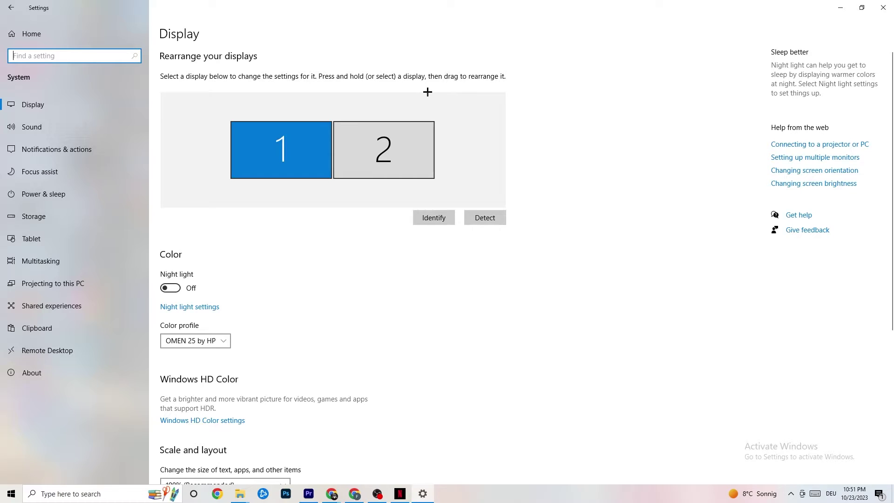
scroll(257, 157, down, 5)
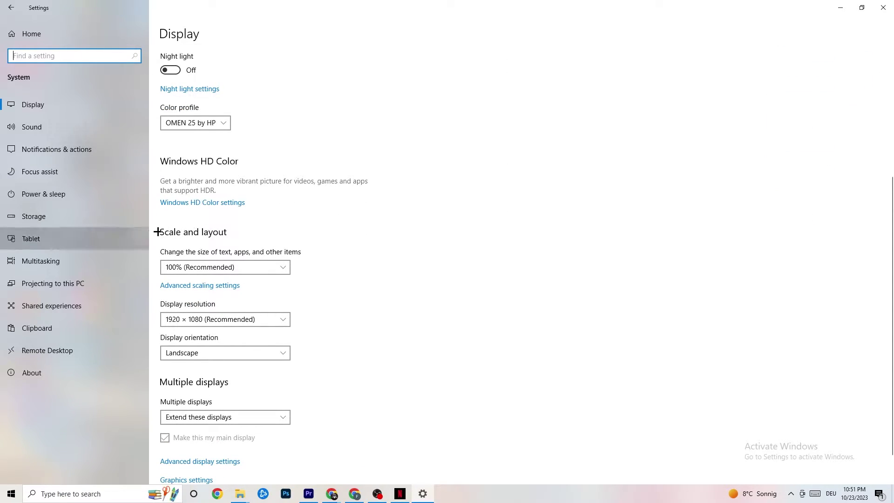
click(363, 255)
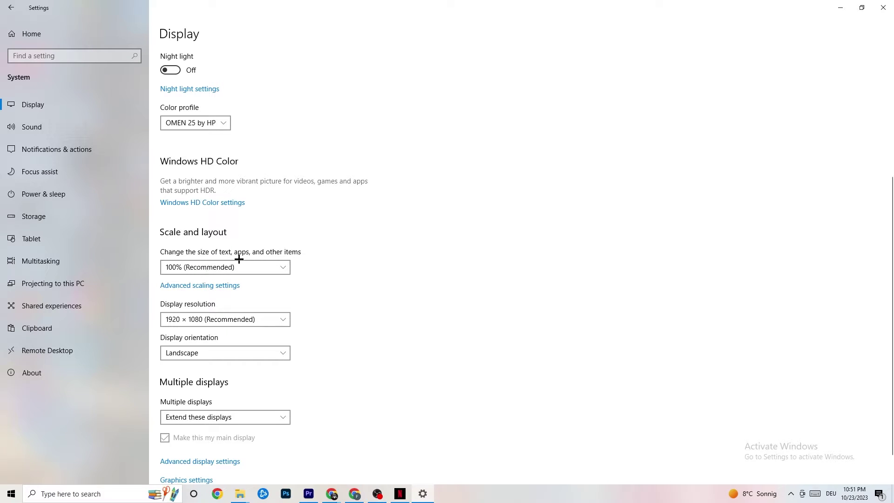
click(273, 261)
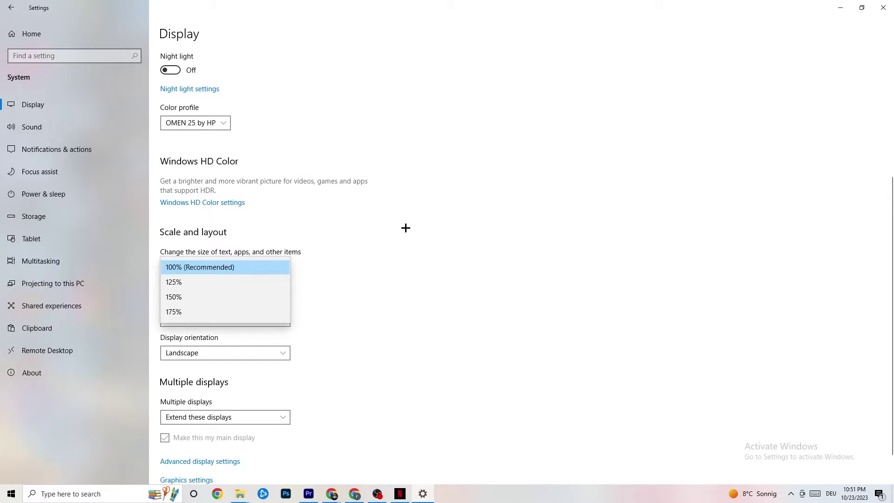
click(405, 227)
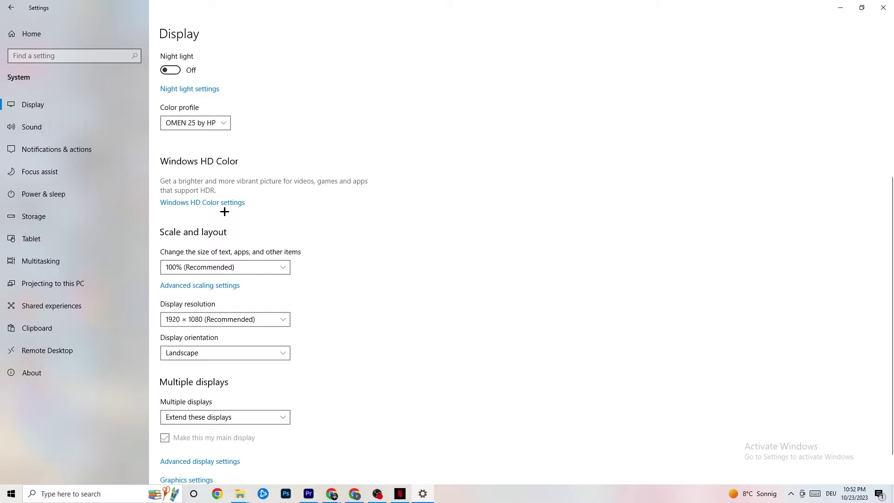
Review the available power plans through the additional power settings of Power & sleep.
click(59, 192)
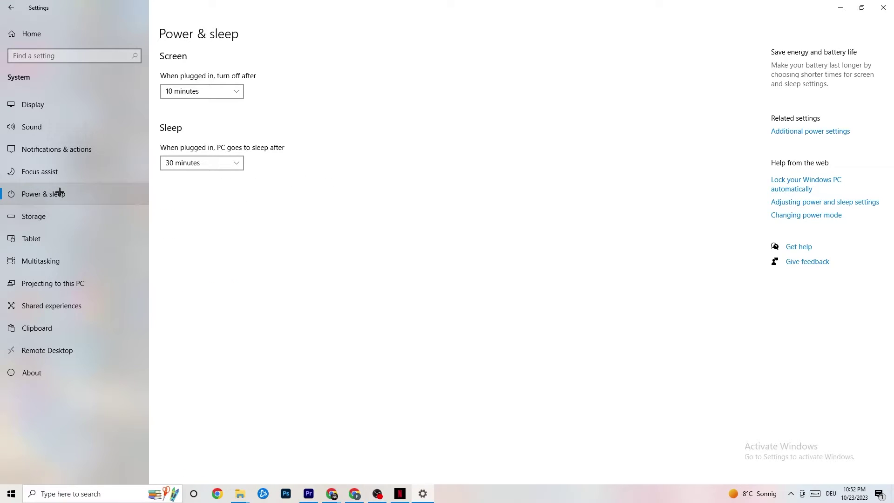
click(818, 132)
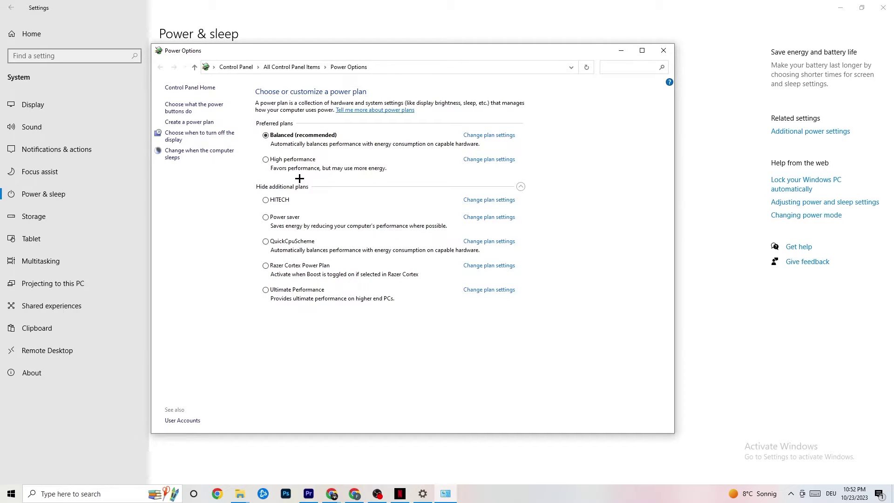
click(661, 51)
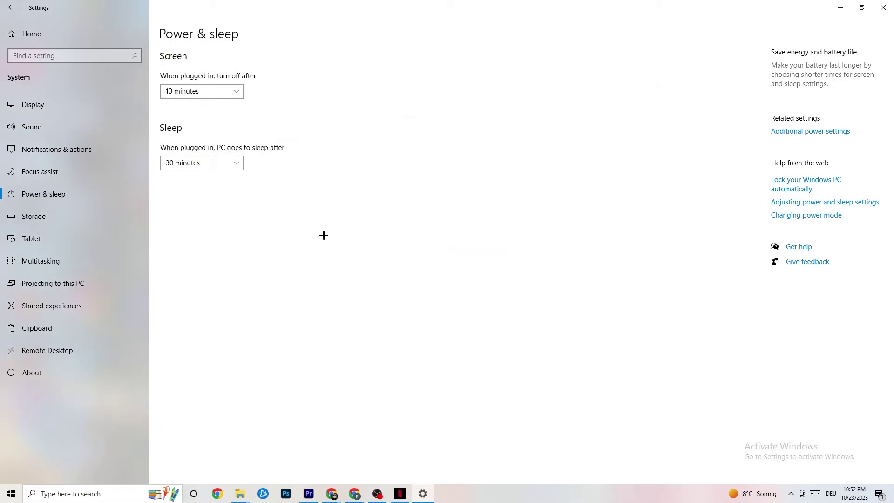
Examine the Storage Sense configuration, including its run frequency options, and return to the Settings home page.
click(44, 217)
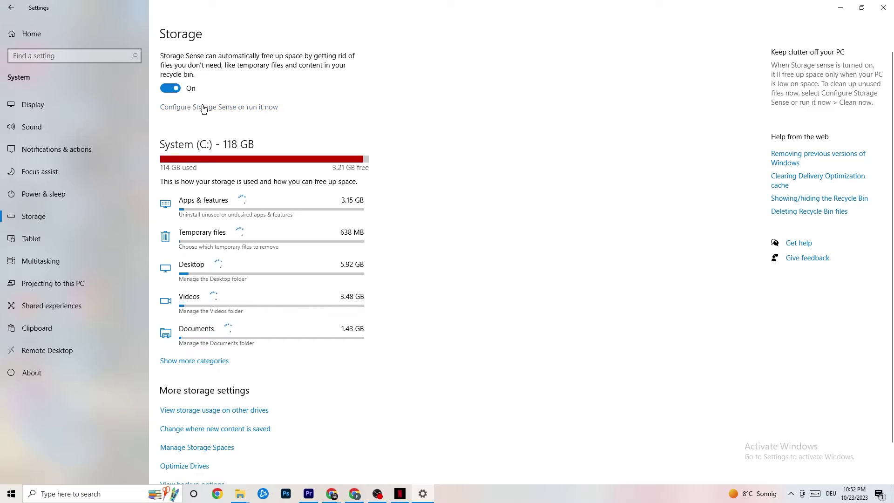
click(250, 104)
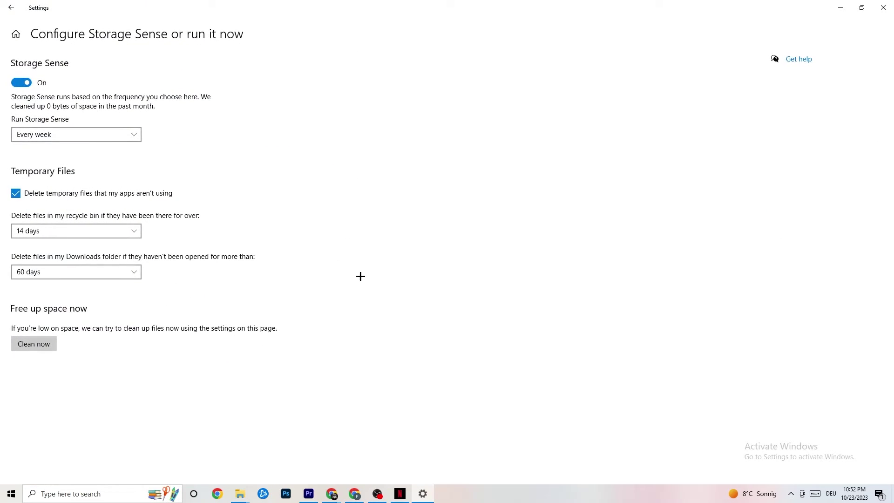
click(110, 140)
click(175, 178)
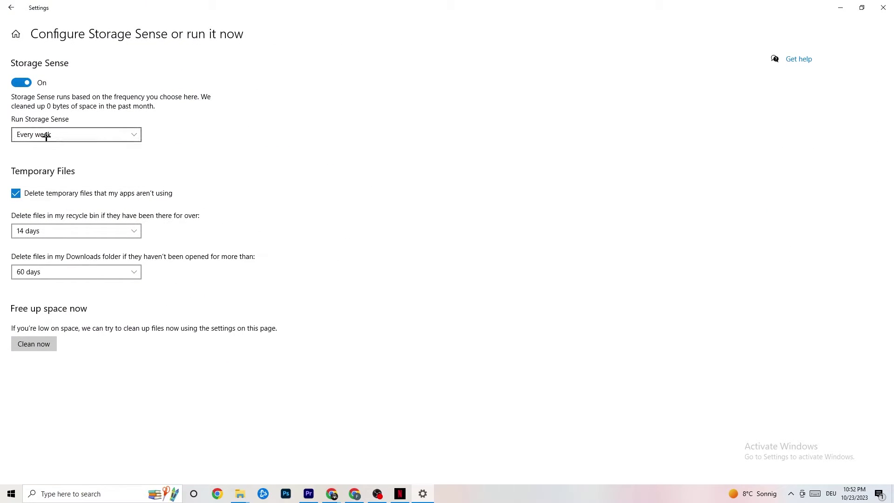
click(63, 134)
click(161, 104)
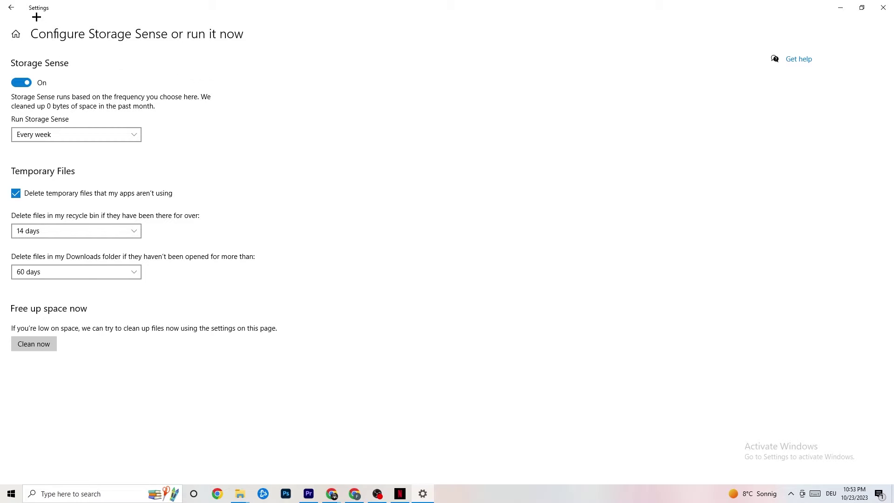
click(11, 7)
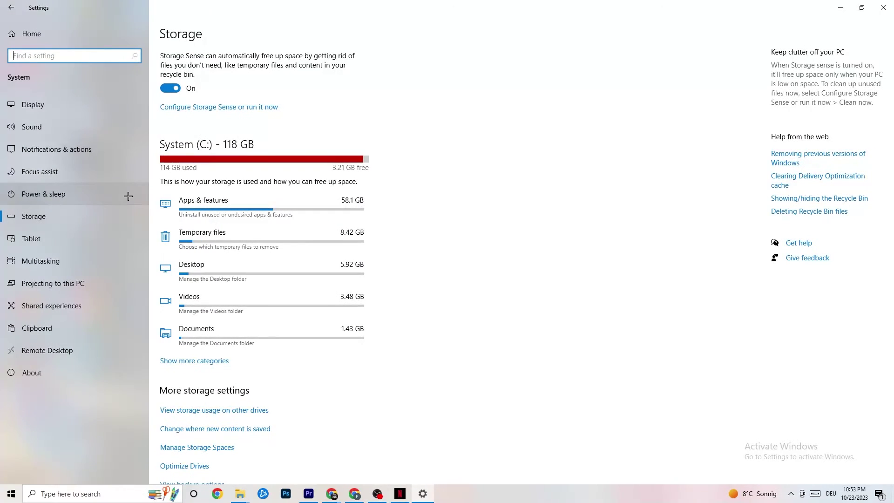
click(9, 8)
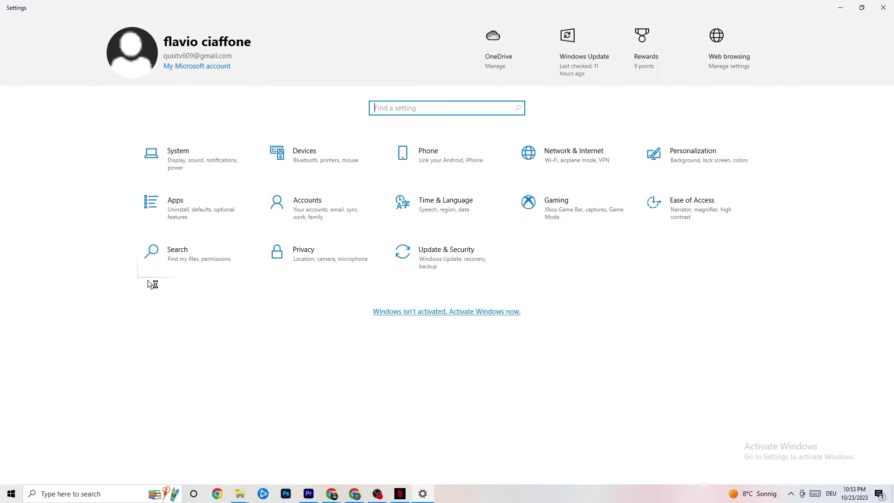
Review the Captures and Game Mode pages of the Gaming settings and close Settings.
click(574, 211)
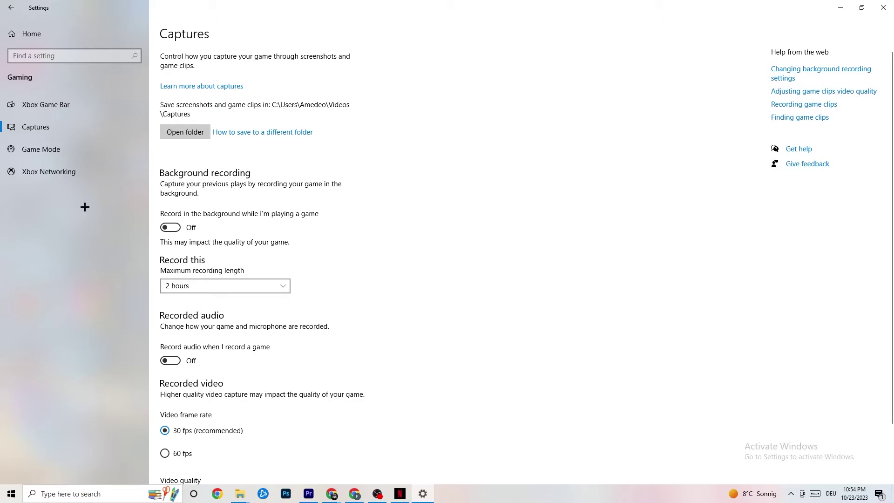
click(48, 149)
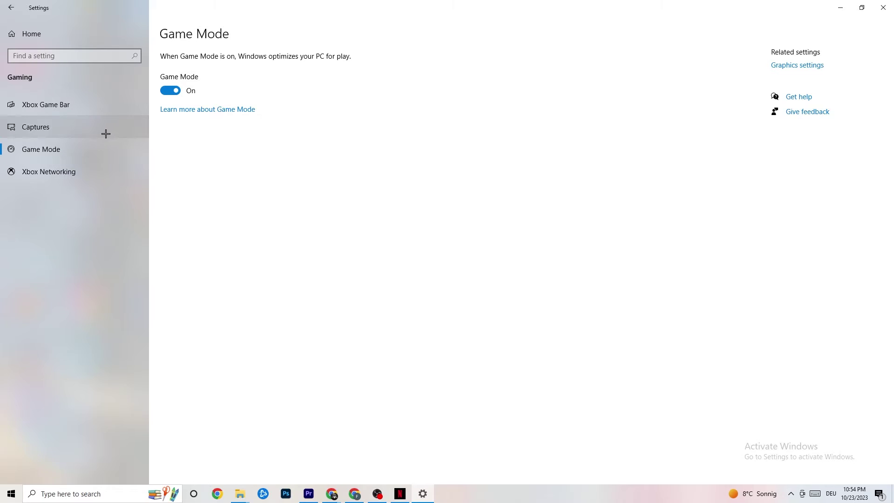
click(882, 7)
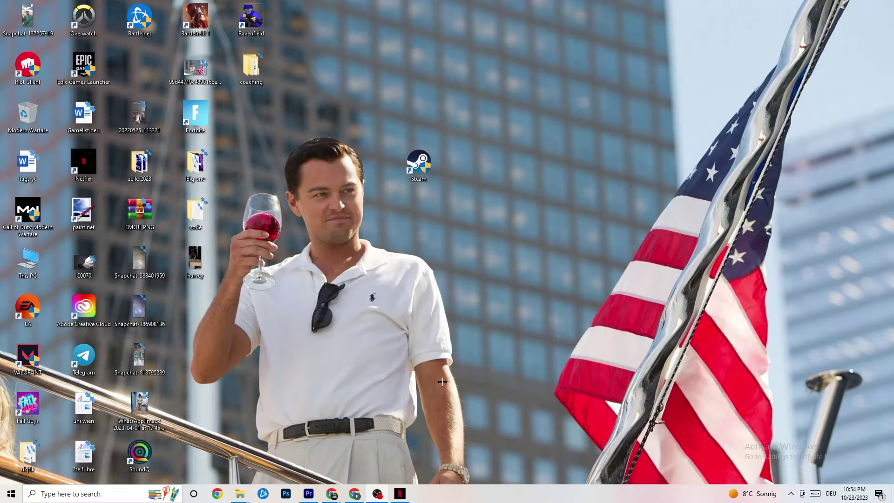
Open Task Manager and review the running apps and background processes, including the actions available for Netflix.
right_click(456, 500)
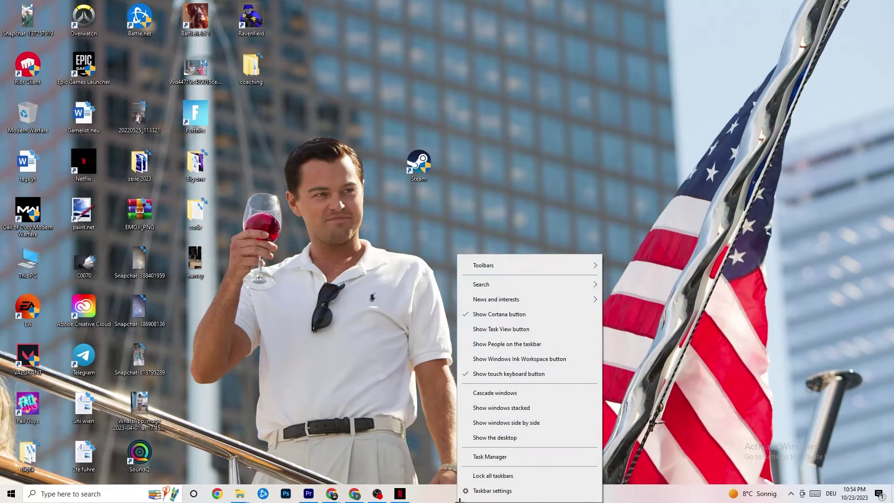
click(485, 457)
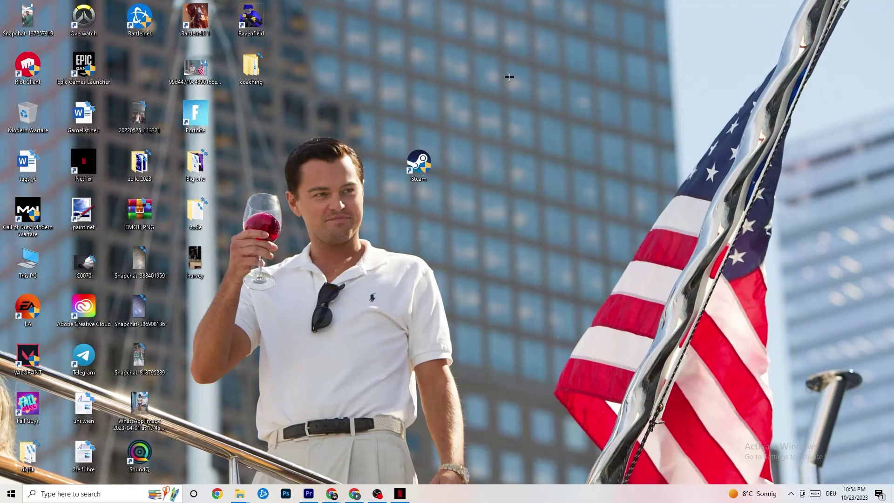
click(512, 29)
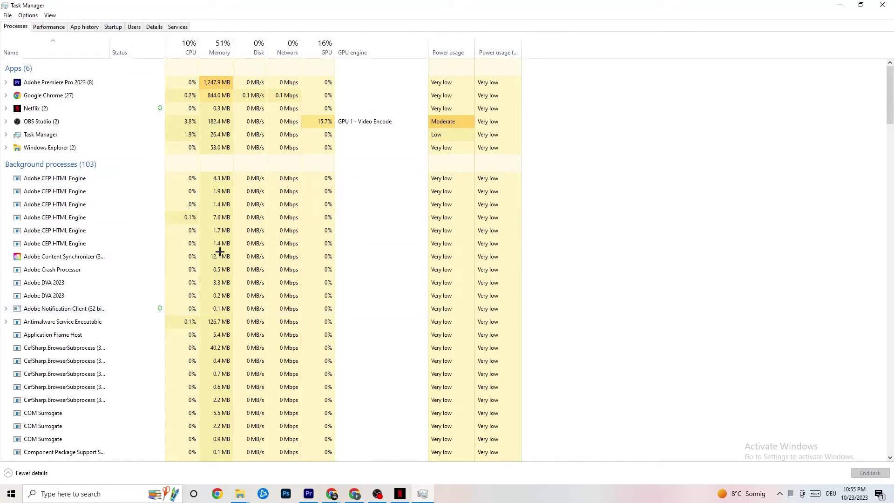
scroll(182, 348, down, 6)
scroll(174, 312, up, 6)
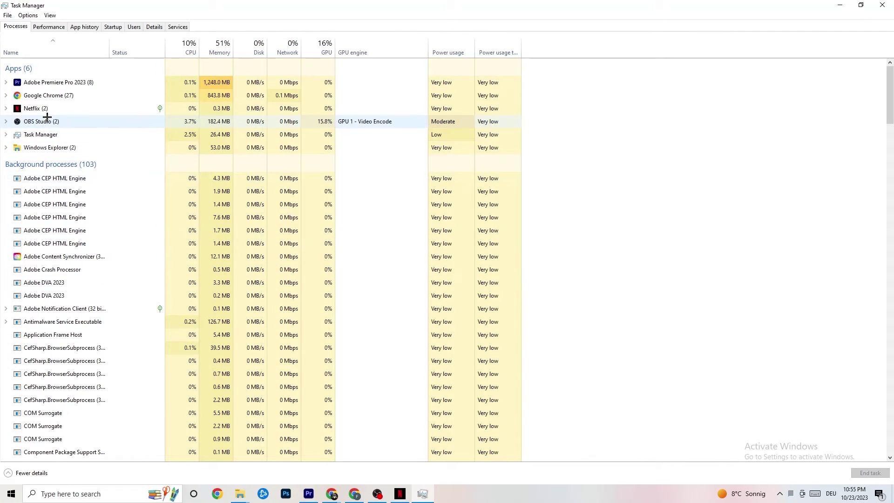
right_click(58, 109)
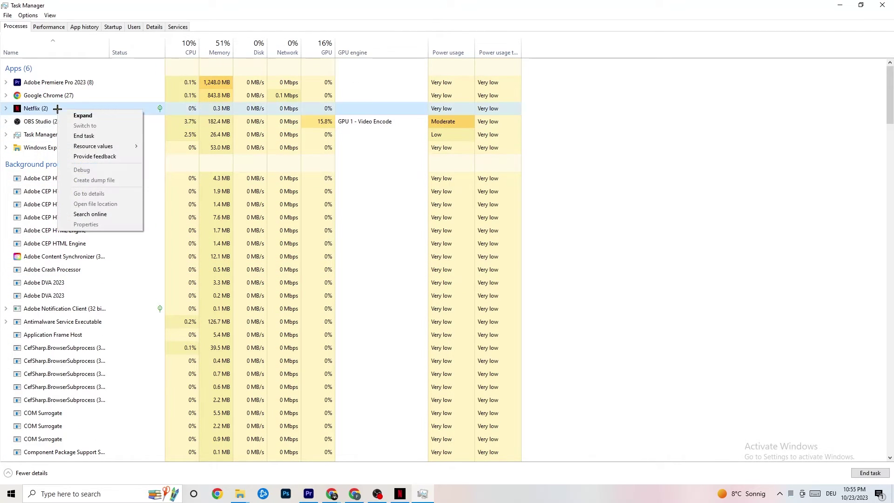
click(557, 157)
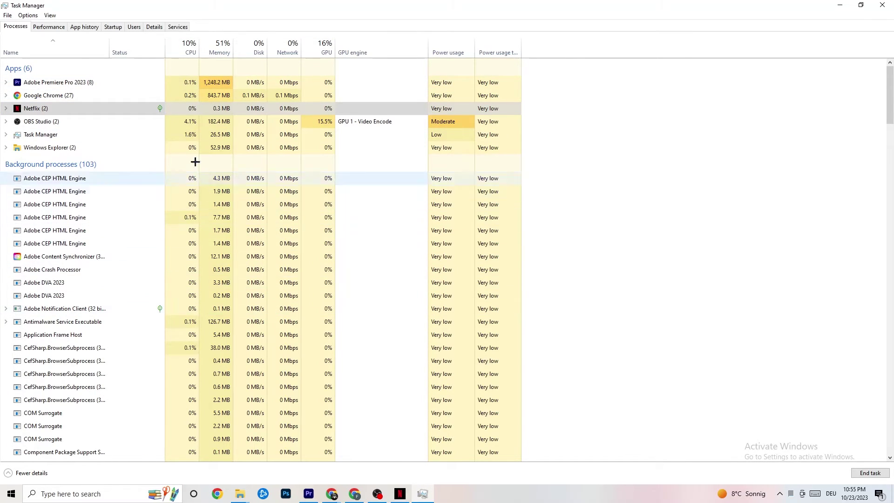
Look up the priority options for the Adobe Premiere Pro process in Task Manager's detailed process list.
click(147, 28)
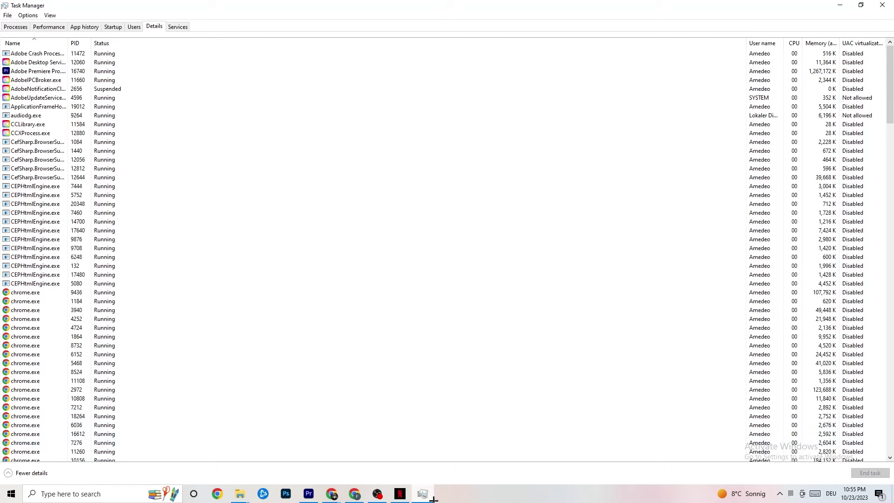
right_click(87, 73)
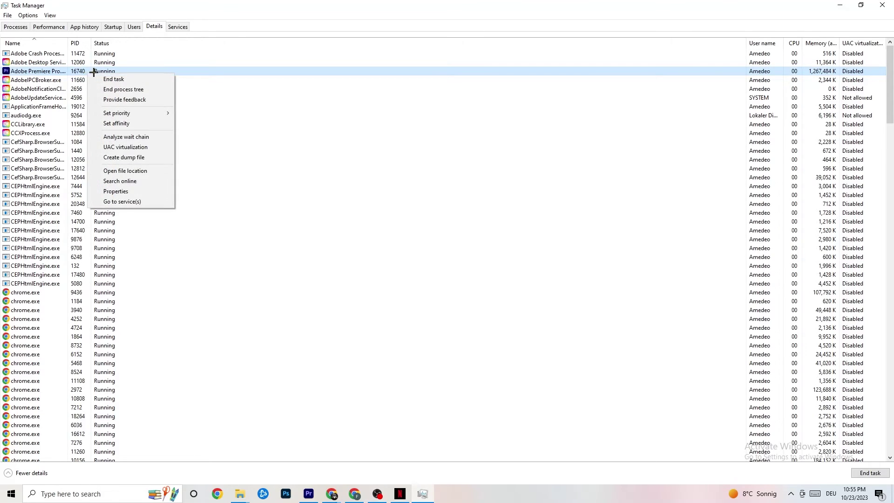
mouse_move(138, 113)
Review the startup programs, including the actions available for Google Drive and Pivot Software Support, and close Task Manager.
click(112, 27)
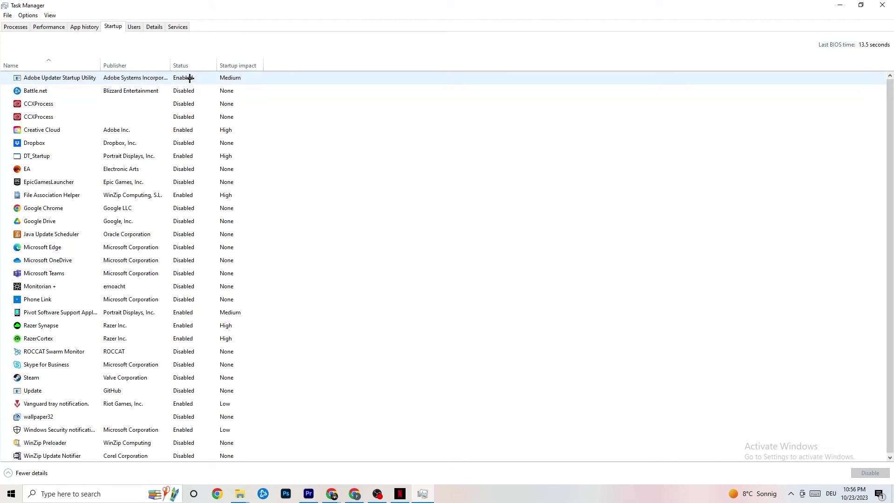
right_click(128, 222)
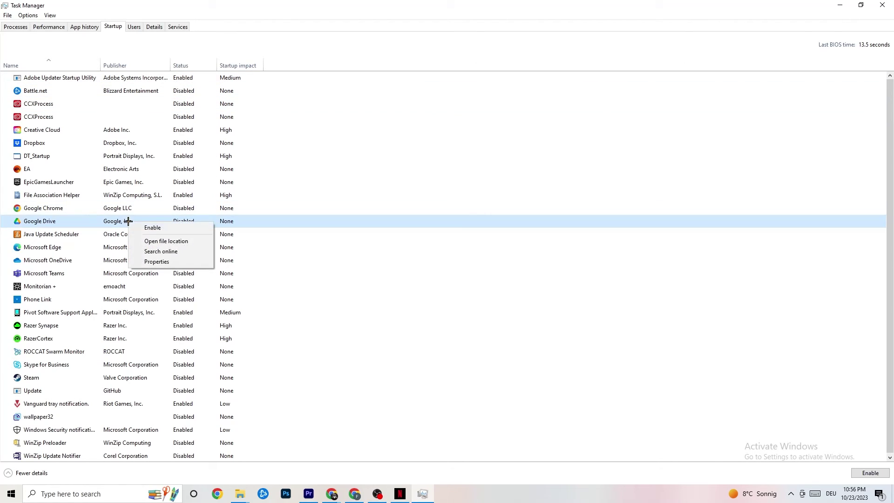
right_click(177, 314)
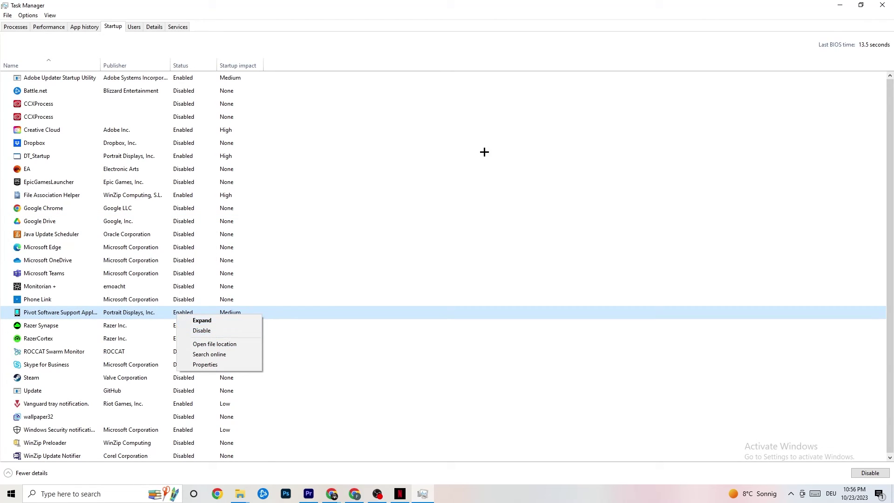
click(361, 14)
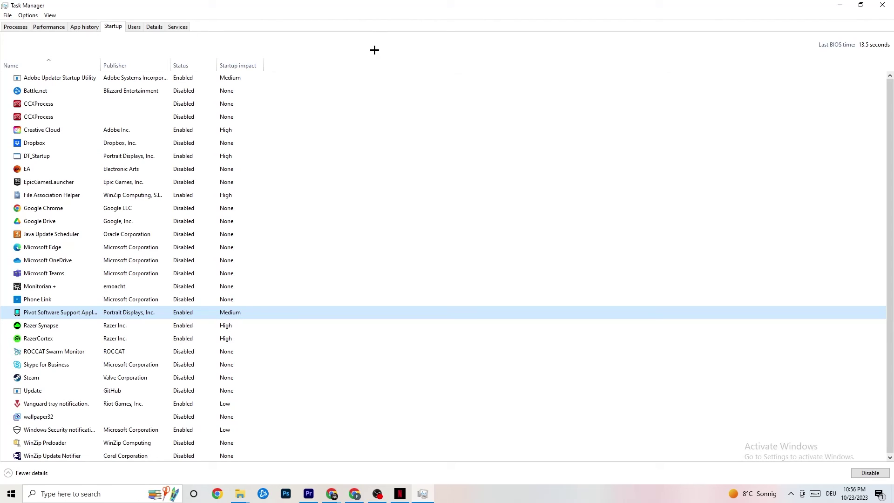
click(881, 4)
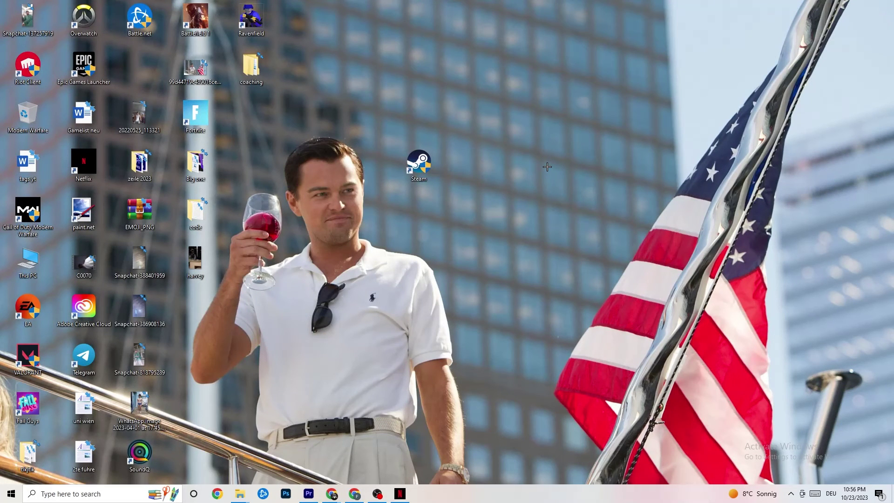